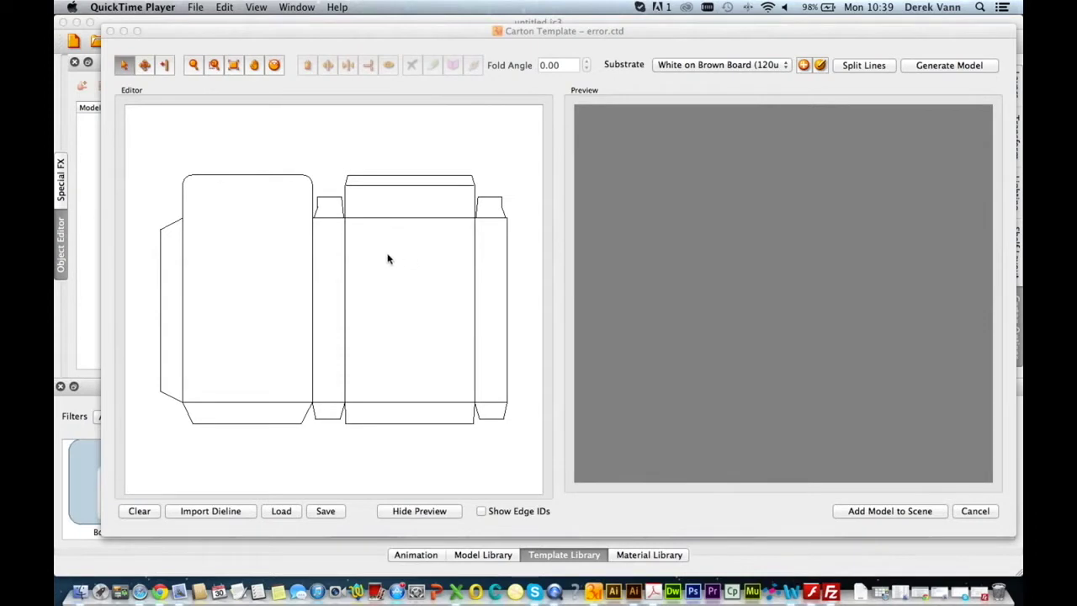
- Split the dieline's lines where they intersect and mark the entire dieline as cut lines
click(871, 68)
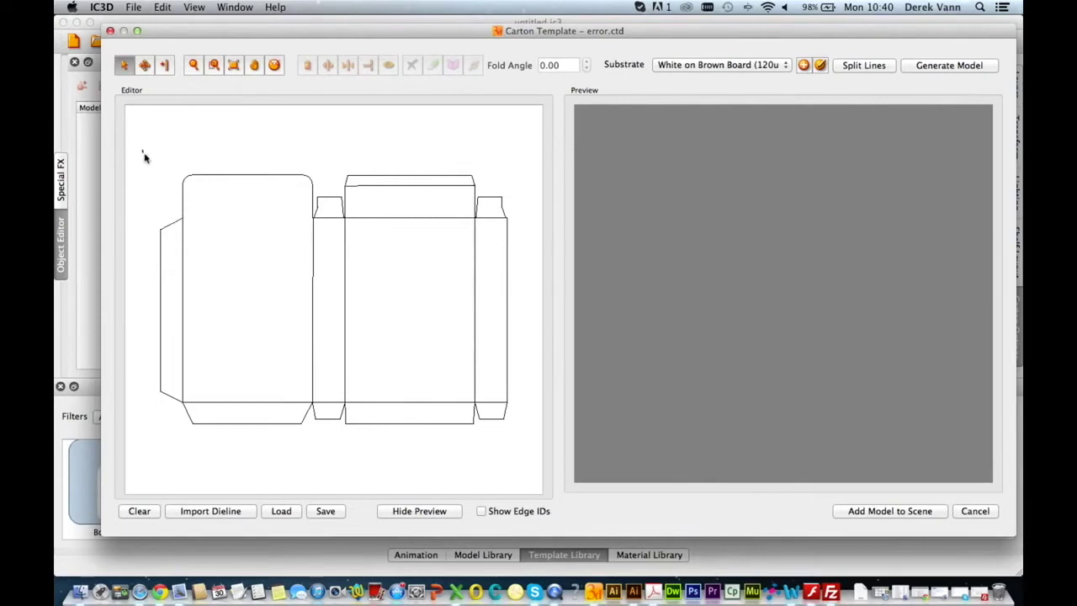
drag(143, 153, 527, 454)
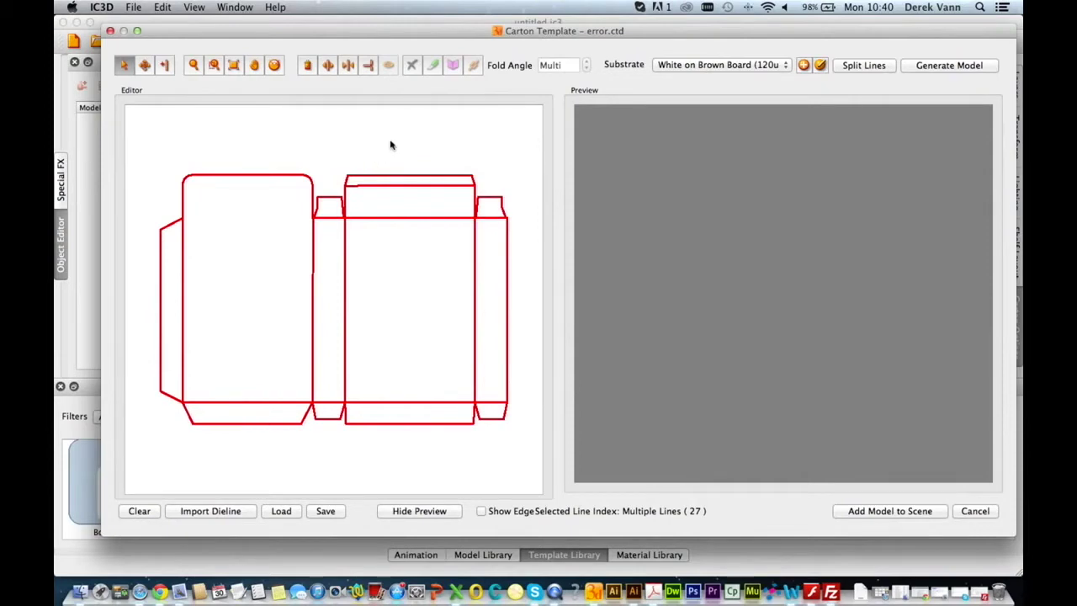
click(431, 65)
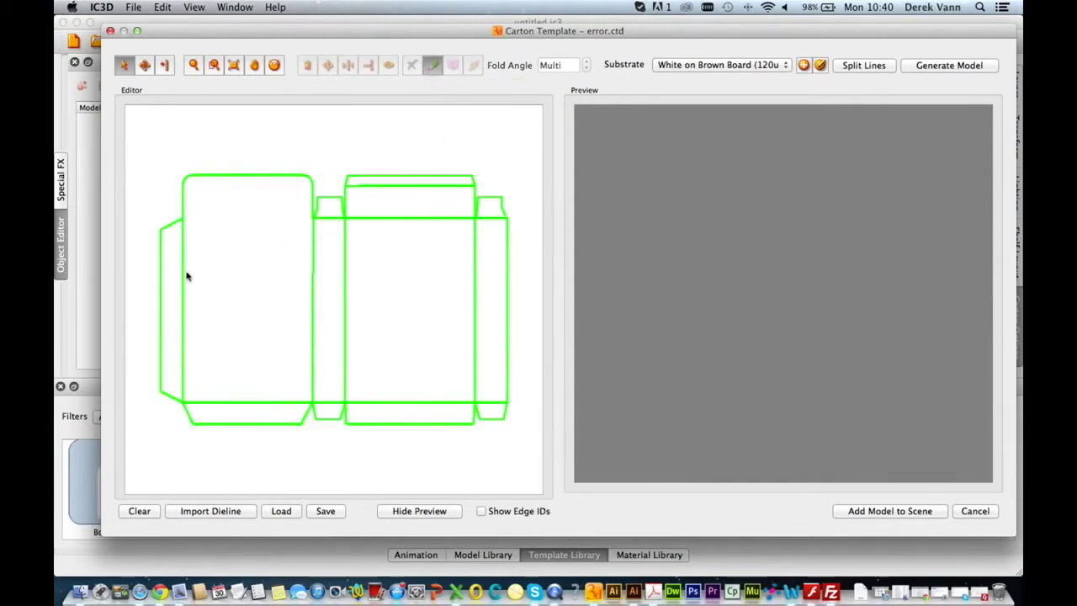
- Mark the vertical and horizontal lines between the carton's panels and flaps, including the upper tuck flap's inner line, as folds
drag(174, 271, 485, 332)
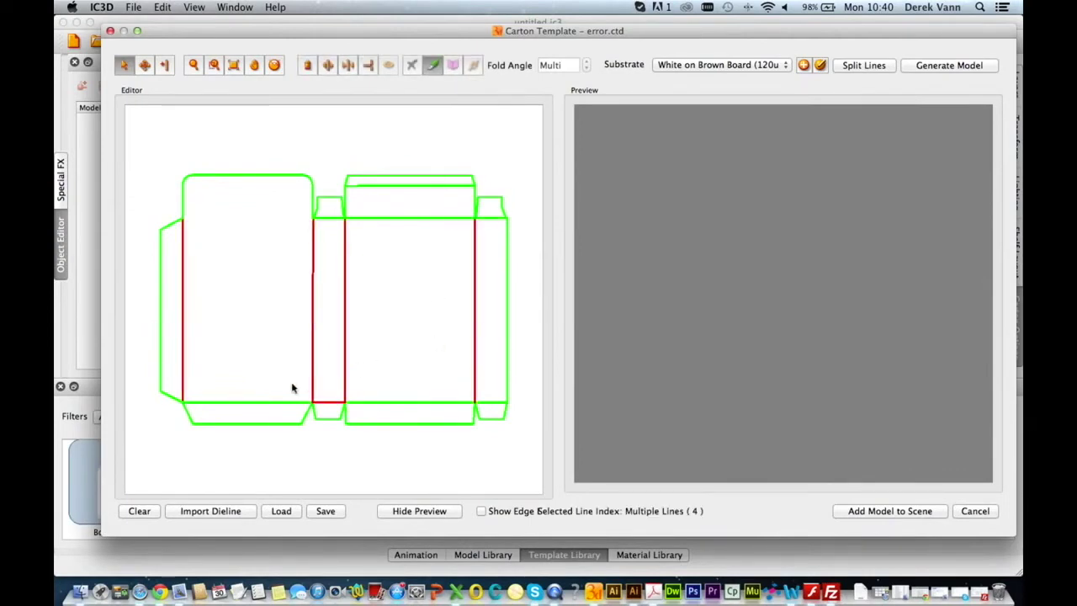
shift+drag(267, 385, 293, 419)
shift+drag(330, 211, 345, 234)
shift+click(385, 180)
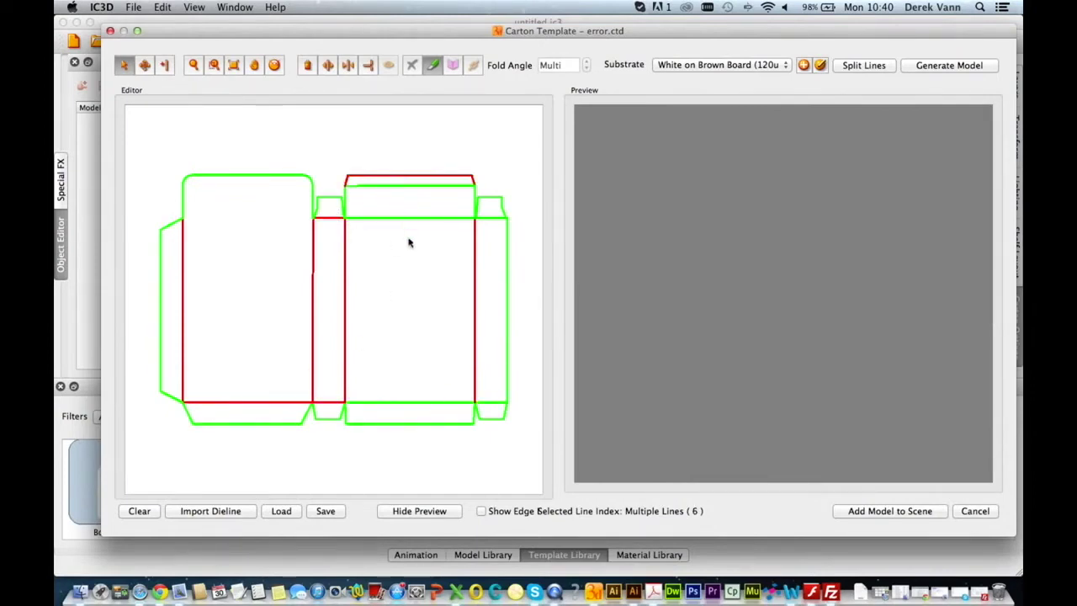
shift+click(434, 186)
shift+click(432, 179)
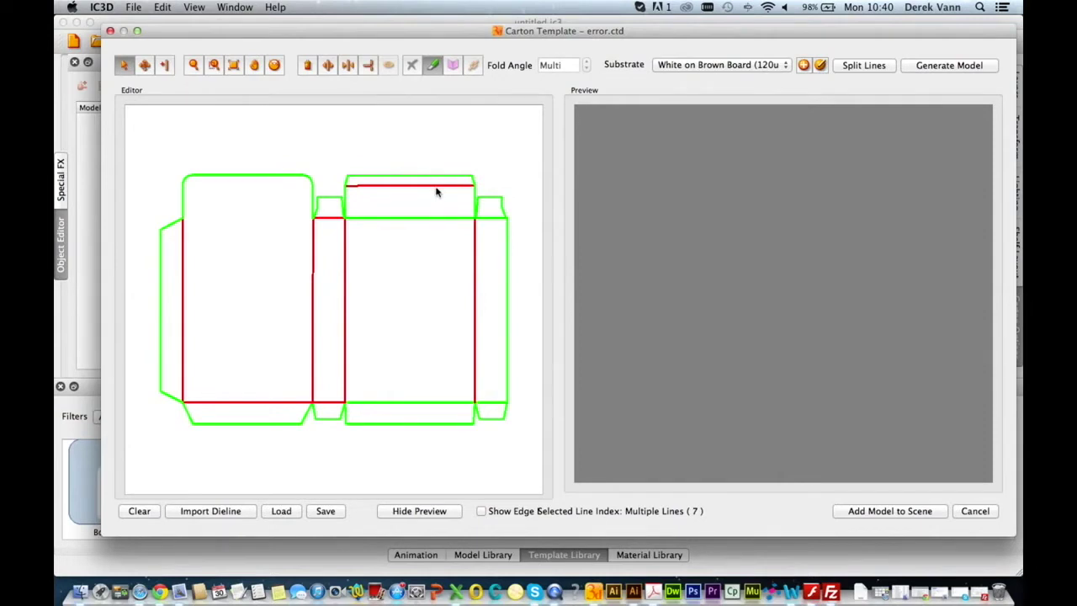
shift+click(435, 217)
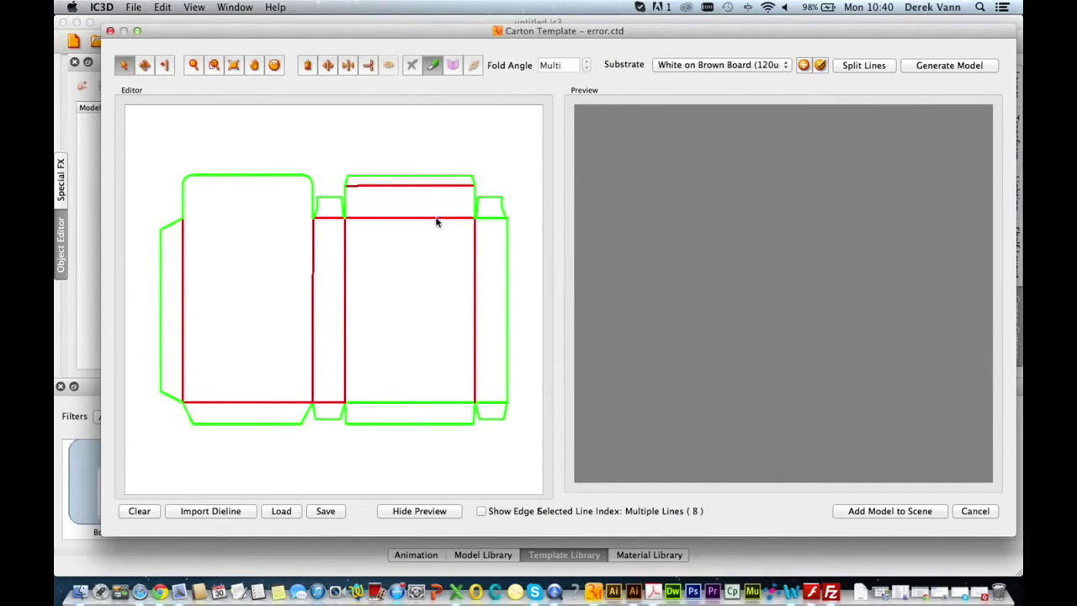
shift+click(422, 405)
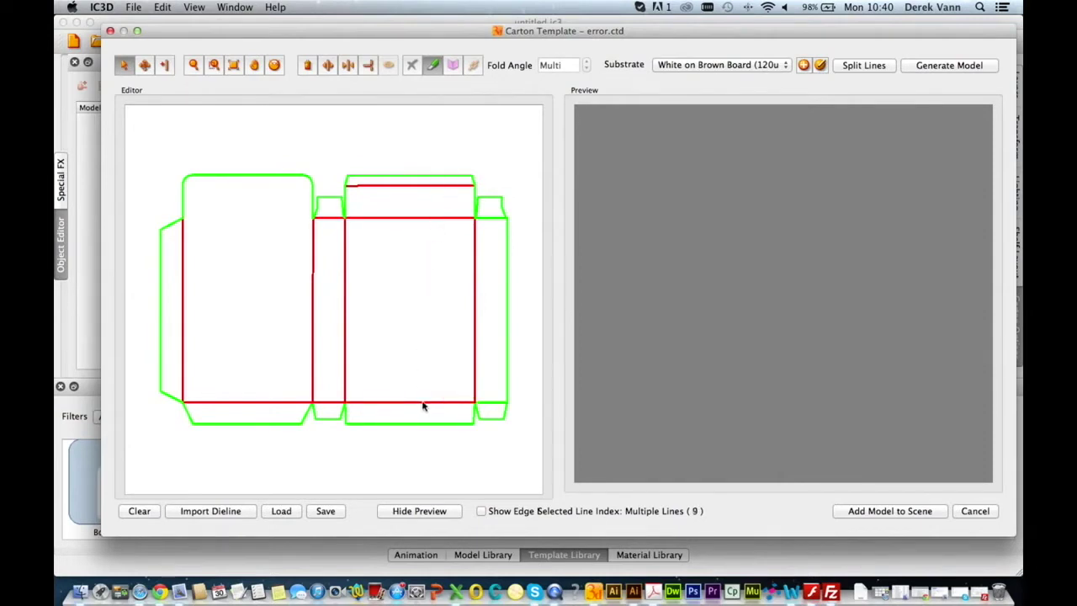
shift+click(492, 219)
shift+click(488, 403)
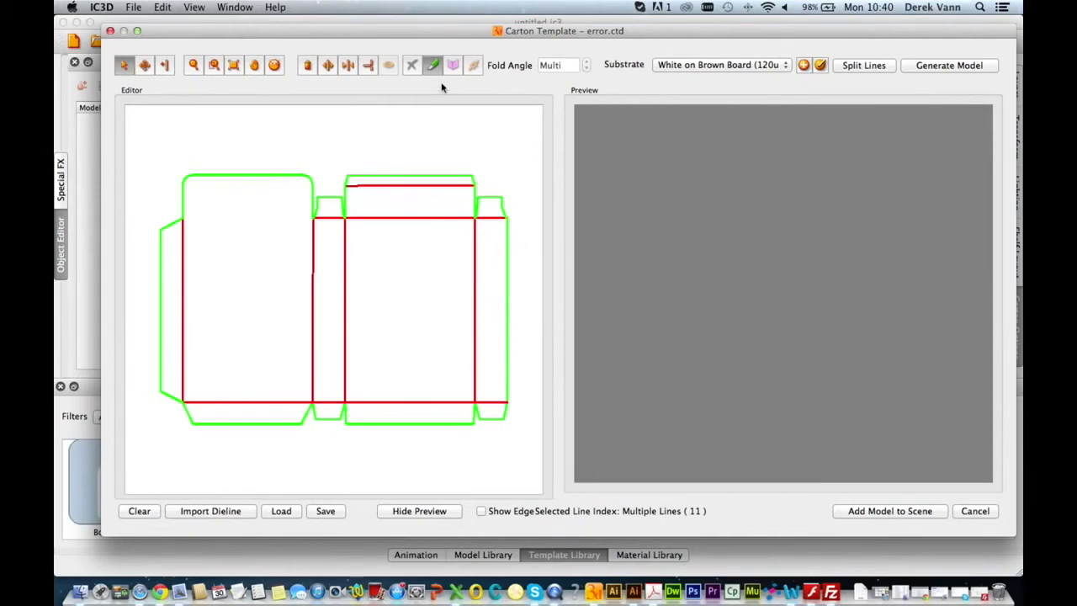
click(453, 67)
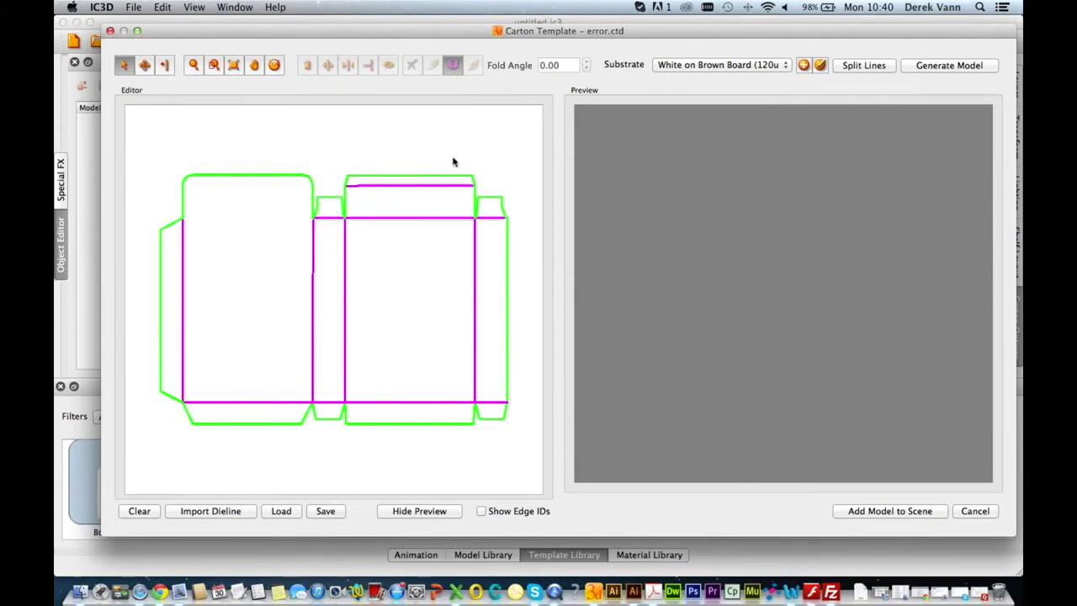
- Try to generate the carton model from the cut and fold lines
click(948, 69)
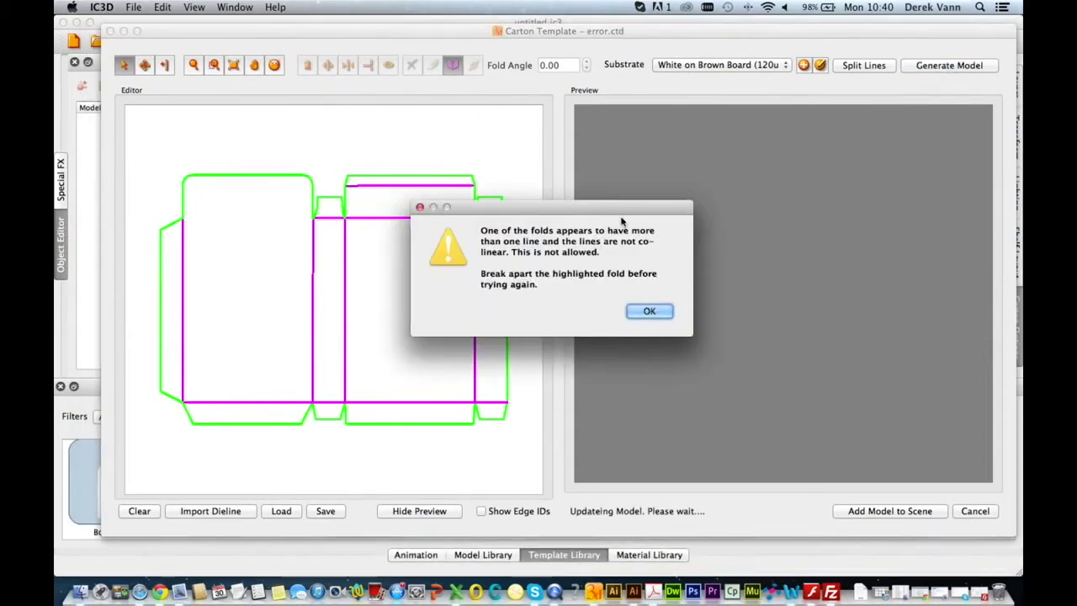
drag(612, 211, 724, 149)
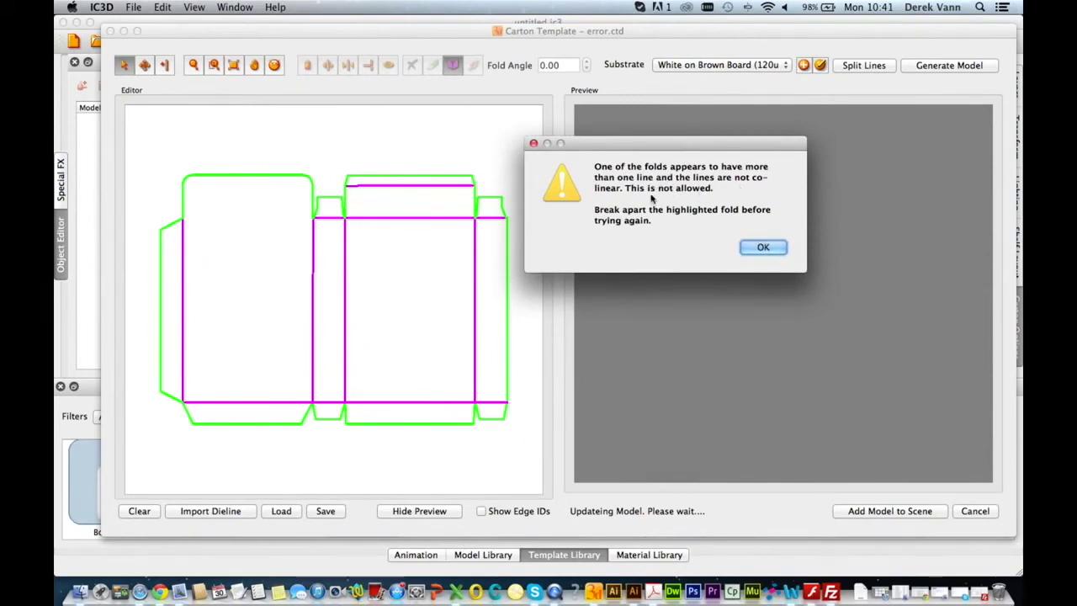
click(761, 249)
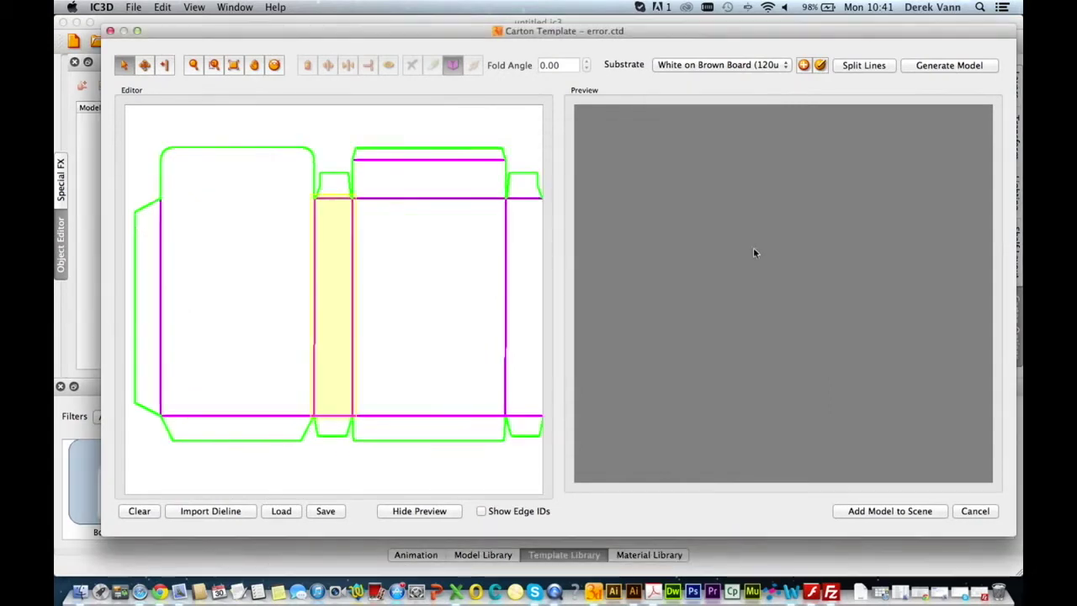
- Break apart the joined fold along the side and bottom of the narrow panel between the two large panels
click(331, 178)
click(432, 68)
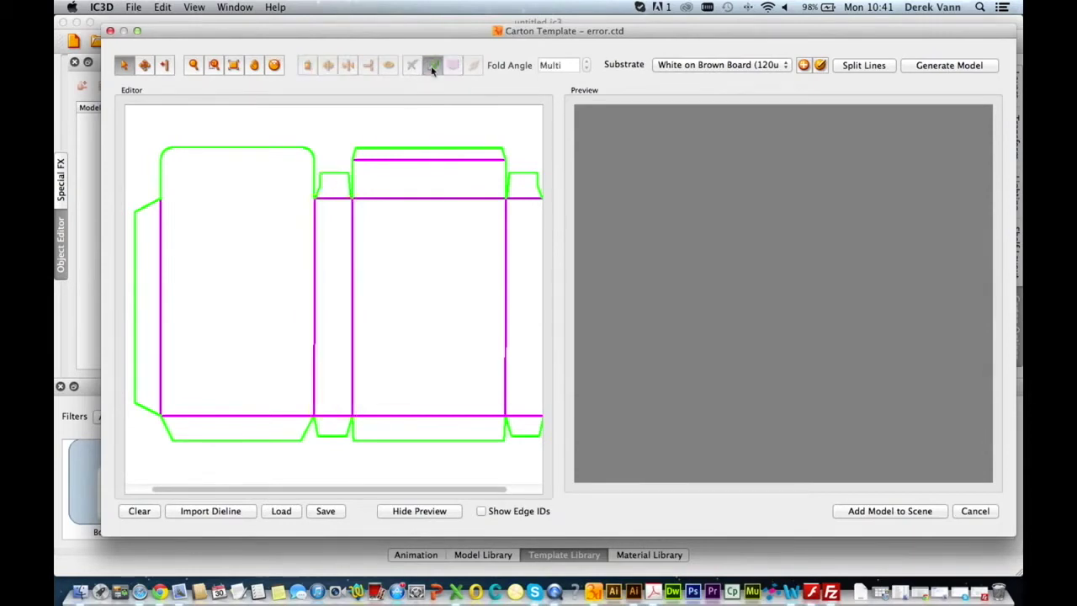
click(315, 242)
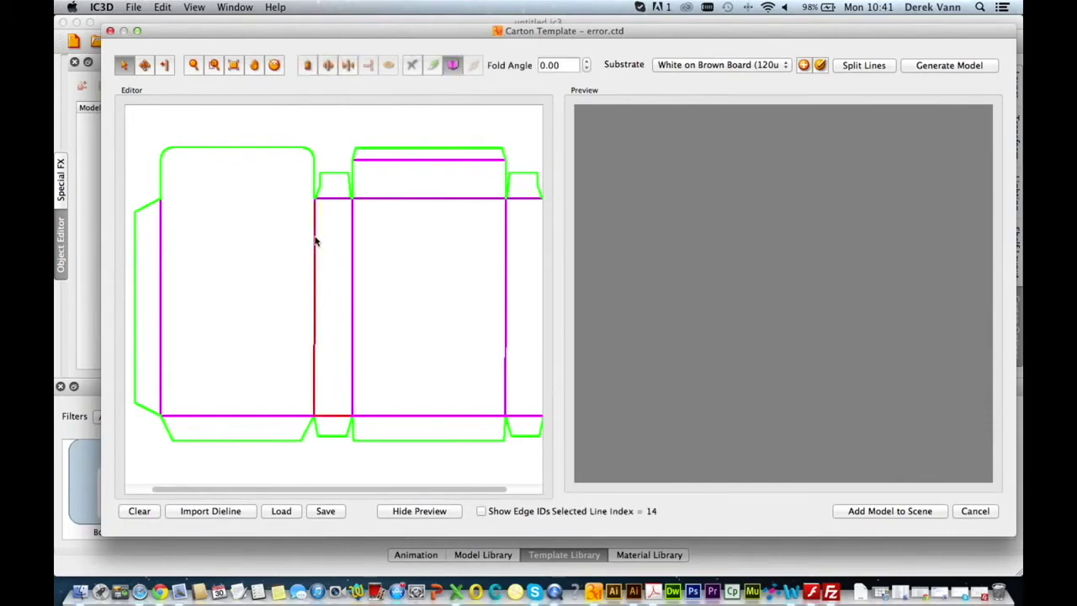
click(328, 67)
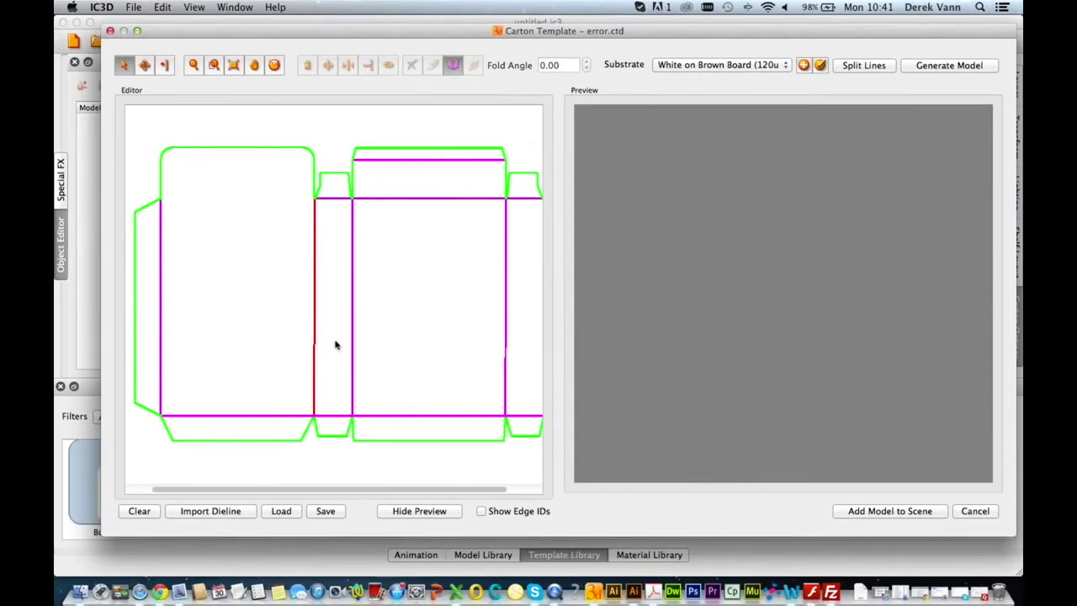
click(338, 424)
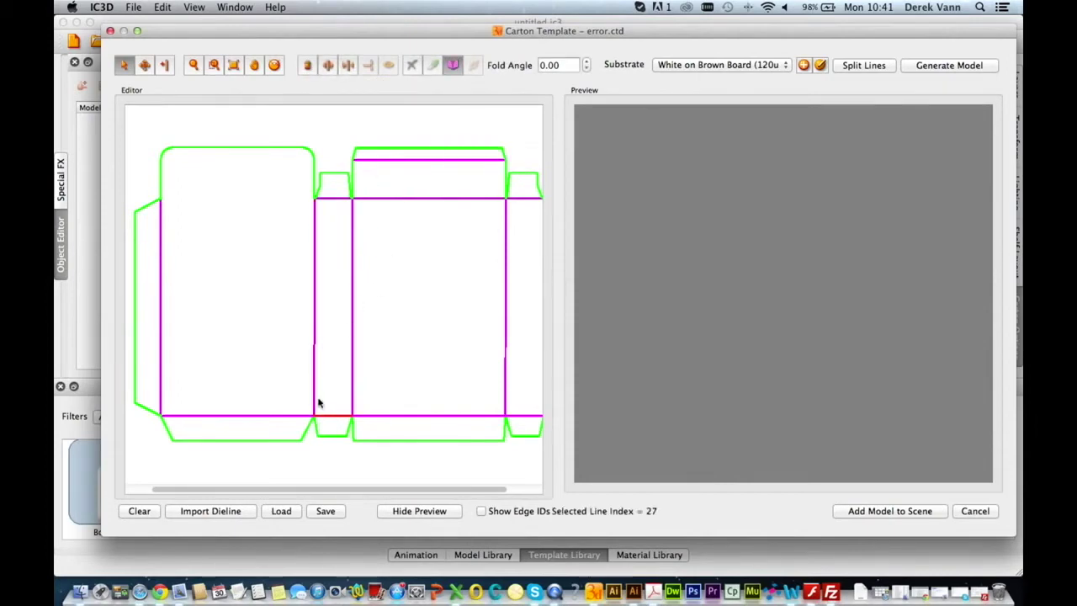
click(332, 422)
- Snap the narrow panel's lower-left fold corner onto the adjacent flap corner to close the gap in the dieline
click(215, 66)
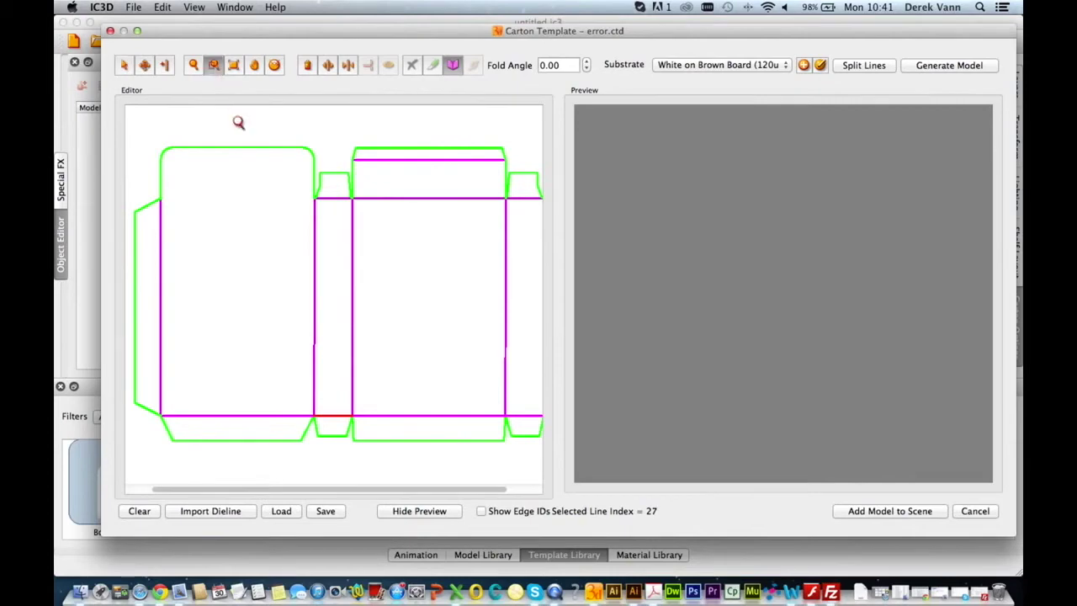
drag(298, 403, 329, 435)
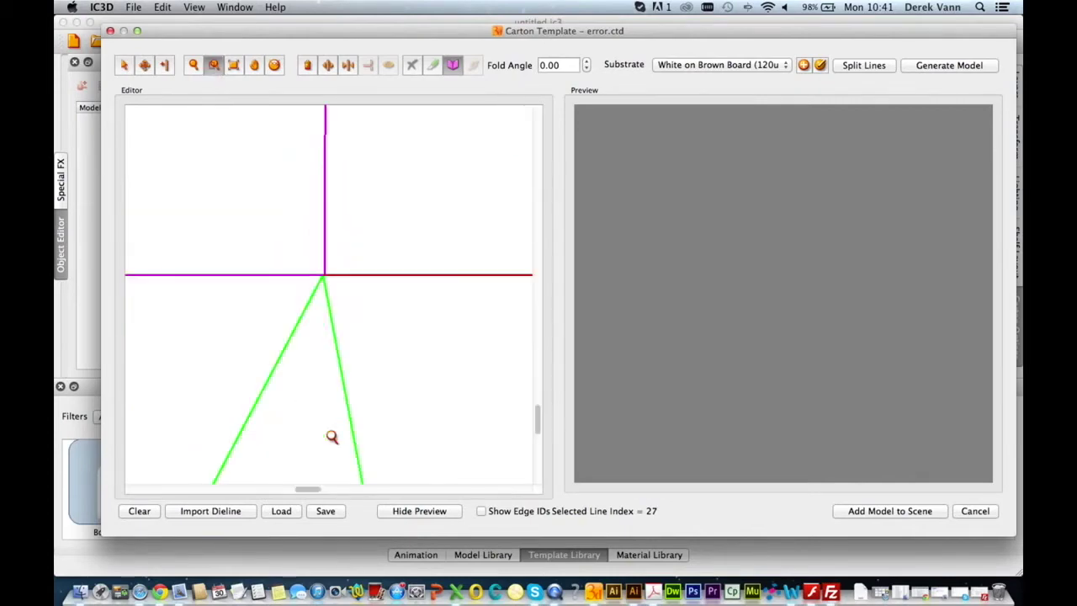
drag(304, 250, 337, 297)
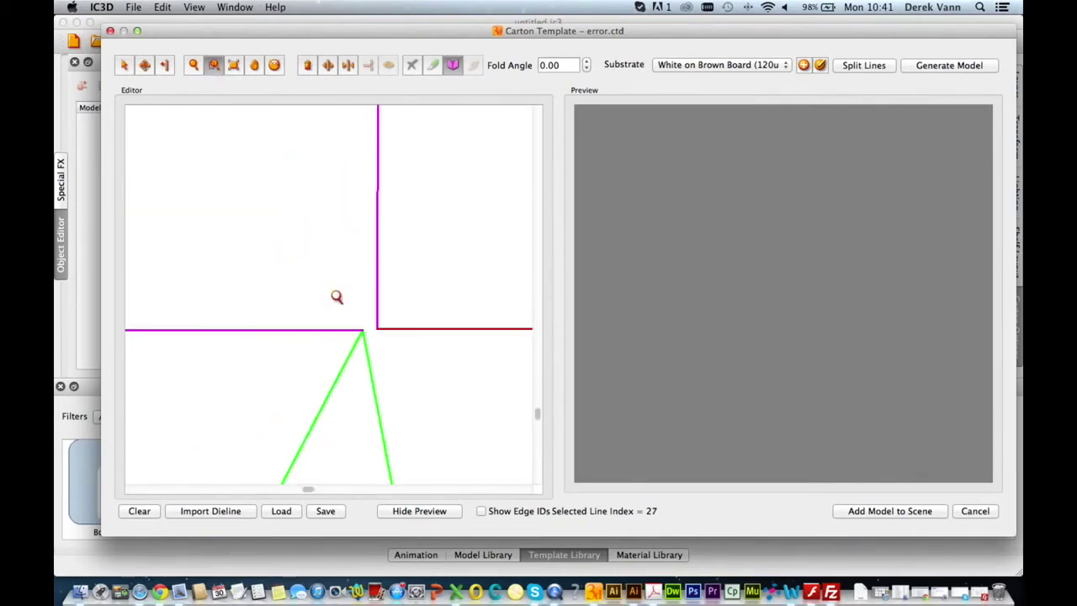
click(145, 67)
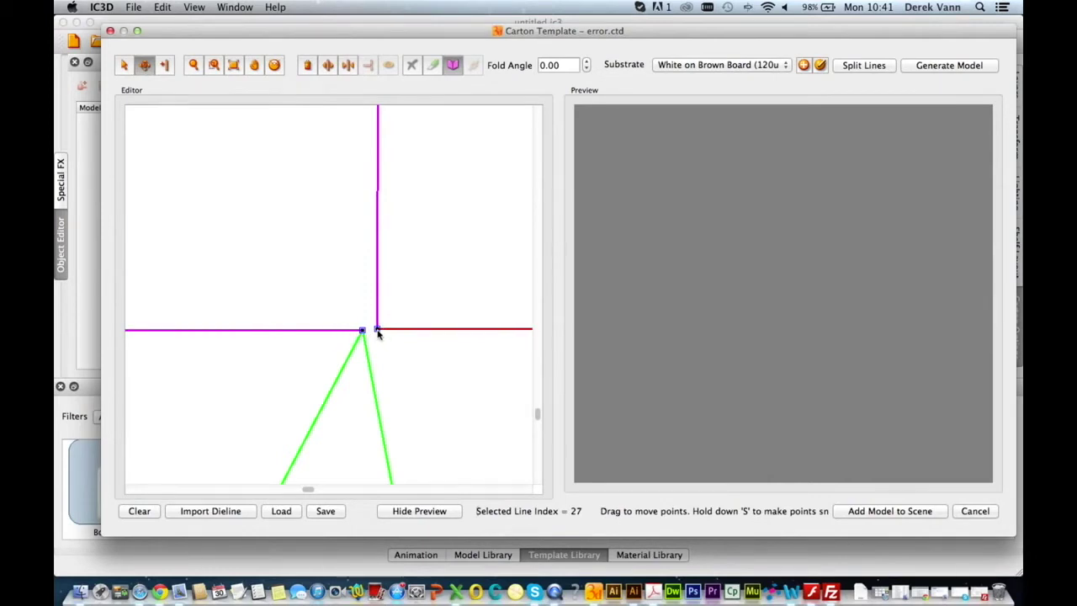
mouse_move(378, 330)
mouse_down()
mouse_move(352, 279)
mouse_move(376, 264)
mouse_move(404, 329)
mouse_move(334, 286)
mouse_move(378, 309)
mouse_move(381, 330)
mouse_up()
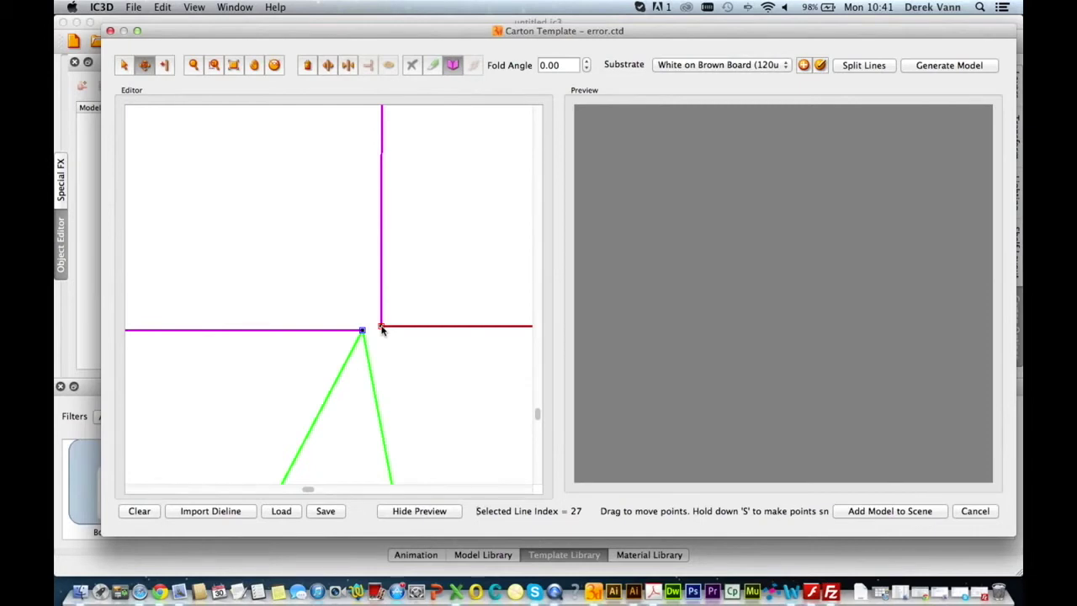
drag(382, 330, 361, 330)
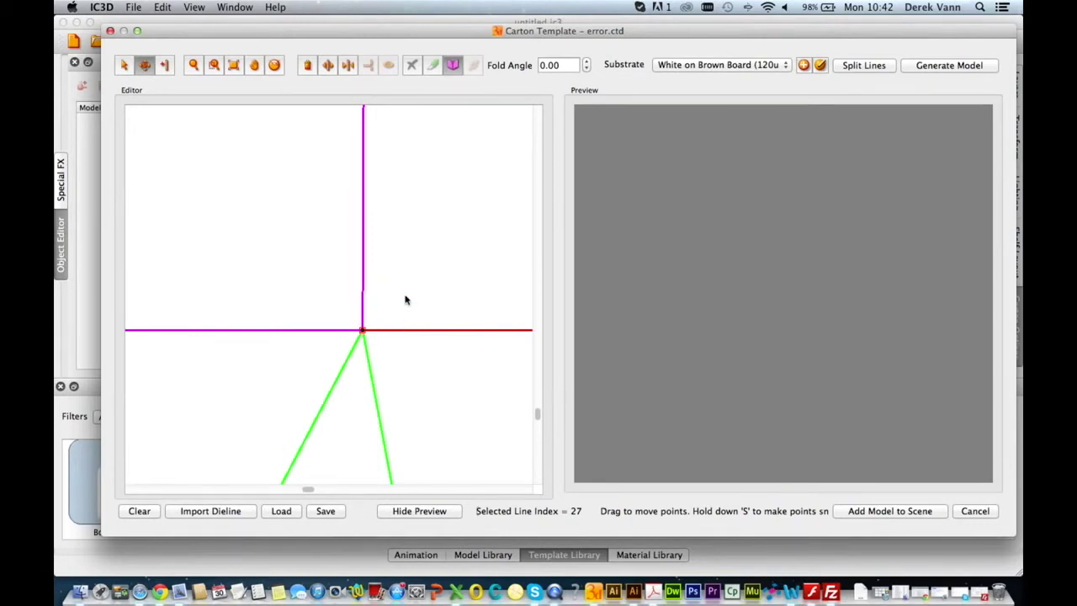
- Generate the carton model from the repaired dieline and inspect it in the preview
click(234, 67)
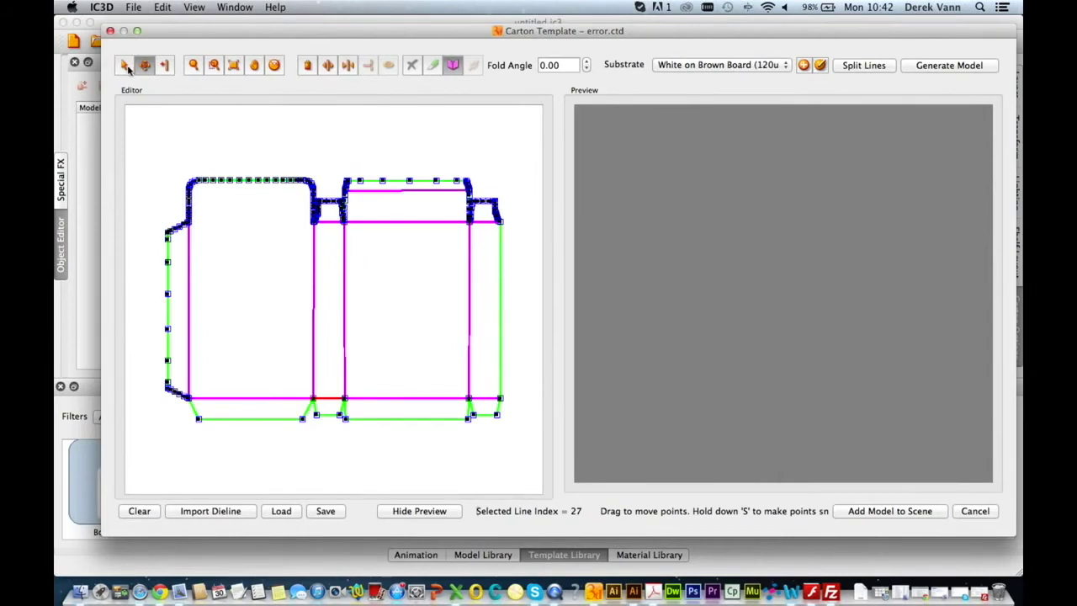
click(125, 65)
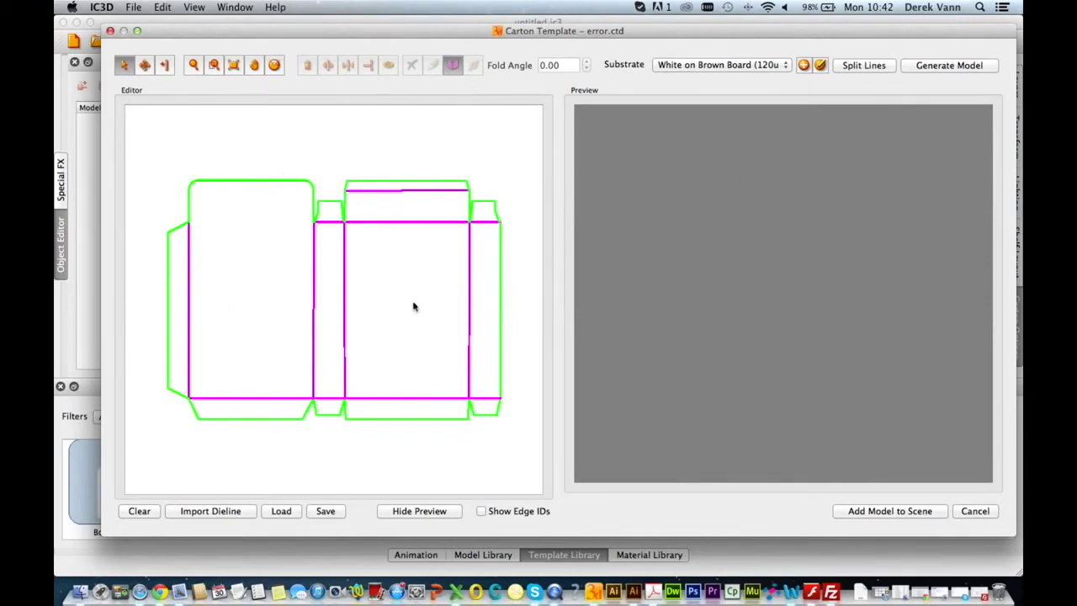
click(933, 67)
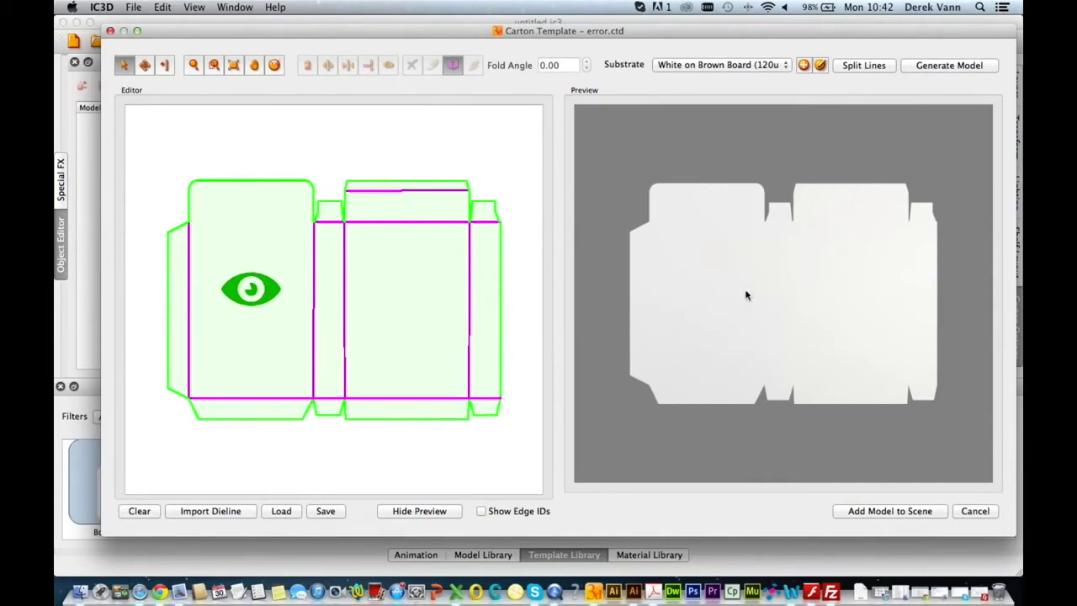
mouse_move(746, 296)
mouse_down()
mouse_move(818, 289)
mouse_move(750, 287)
mouse_up()
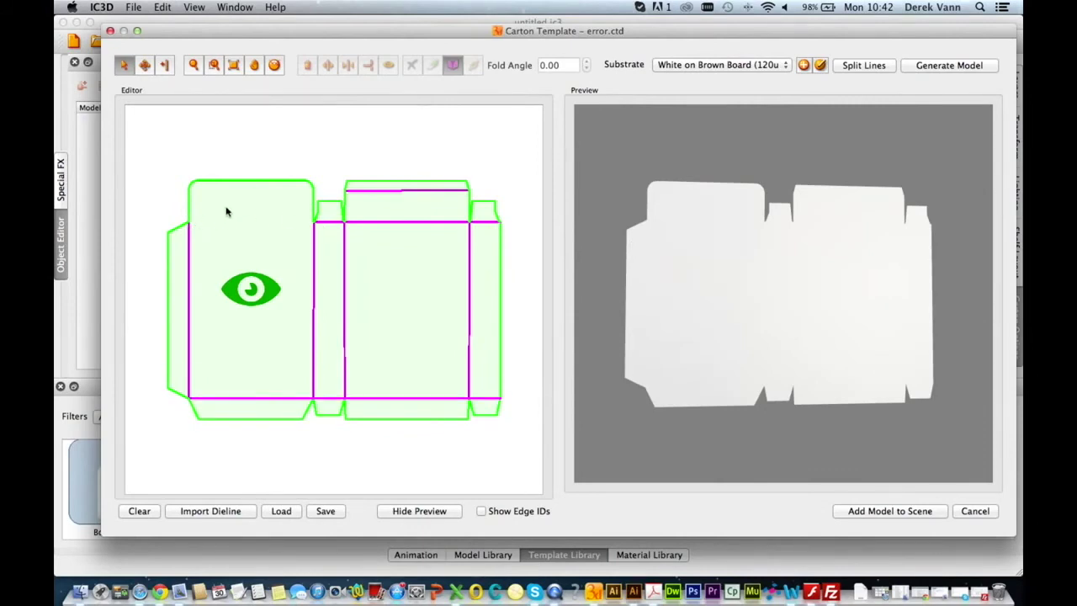
- Draw two horizontal lines across the rounded top flap, one near its outer edge and one at its base, and split the lines
click(165, 68)
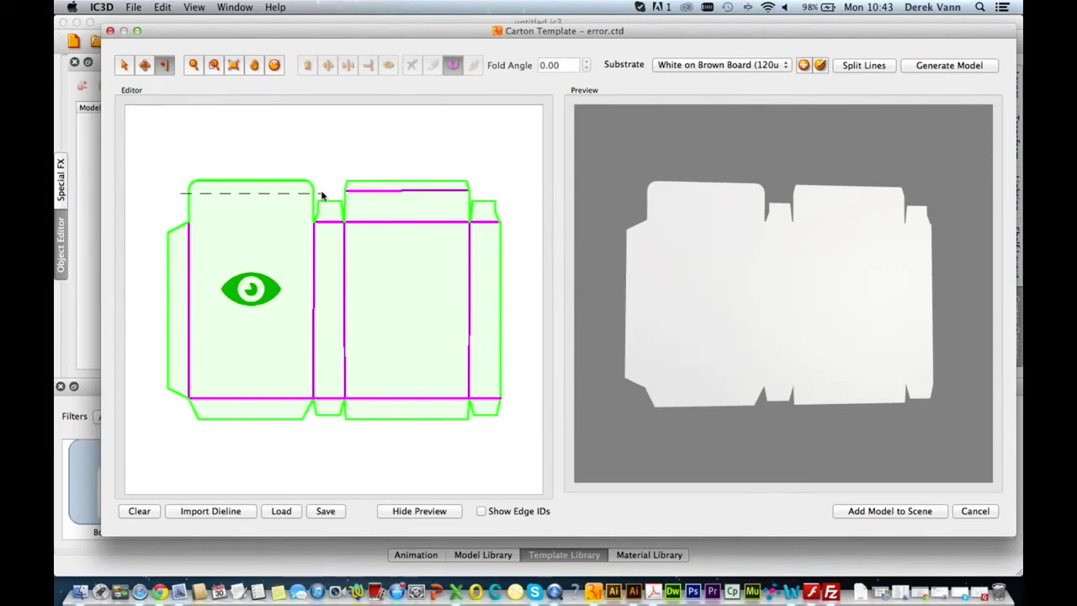
click(323, 194)
drag(192, 223, 310, 226)
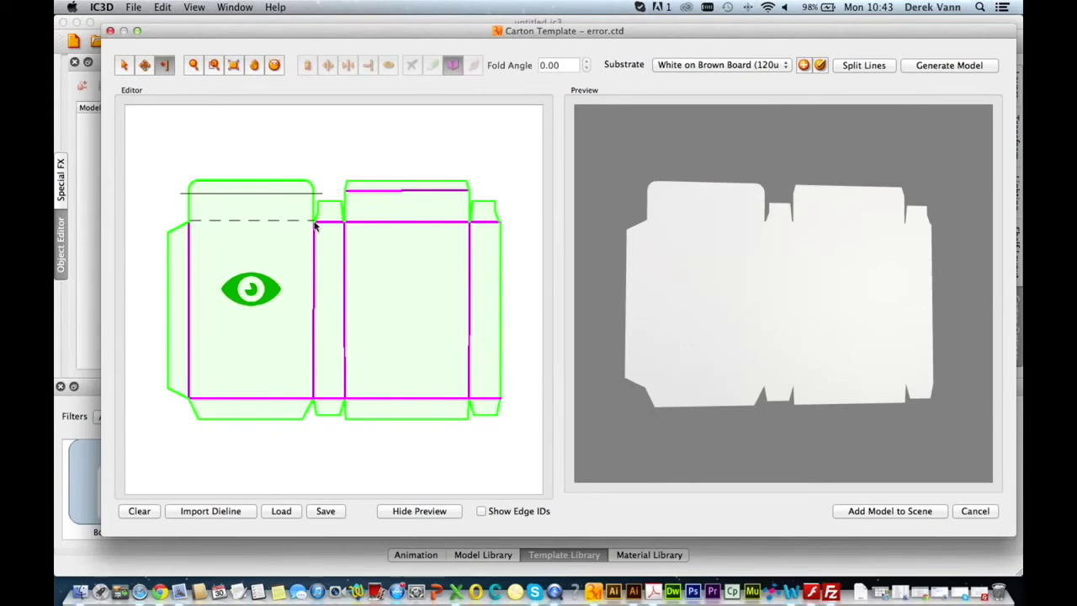
drag(167, 232, 316, 224)
click(843, 66)
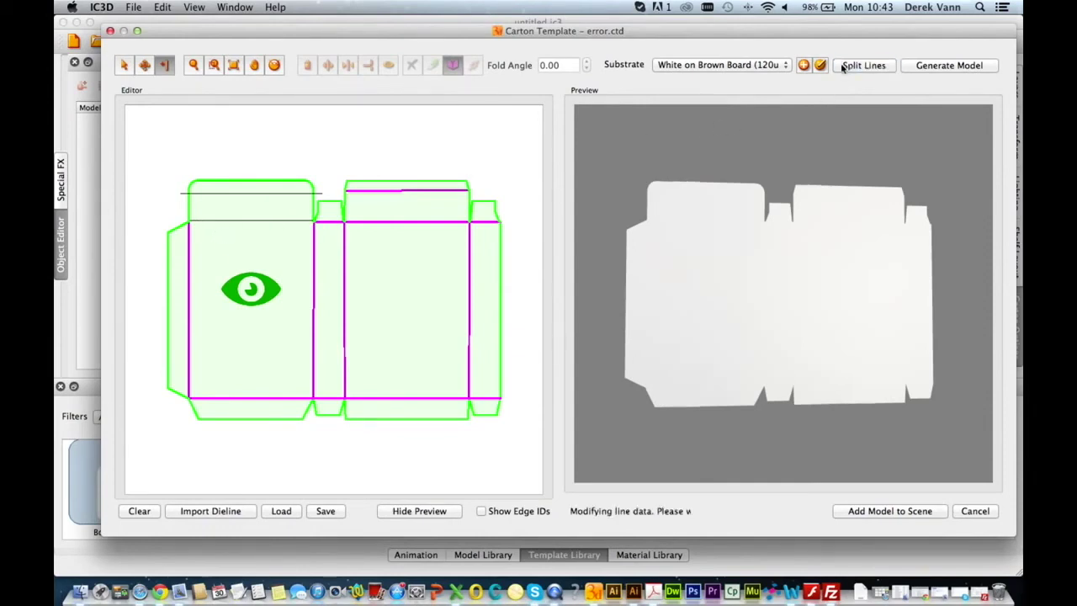
- Delete the two surplus line ends sticking out on either side of the rounded top flap
click(317, 188)
click(349, 71)
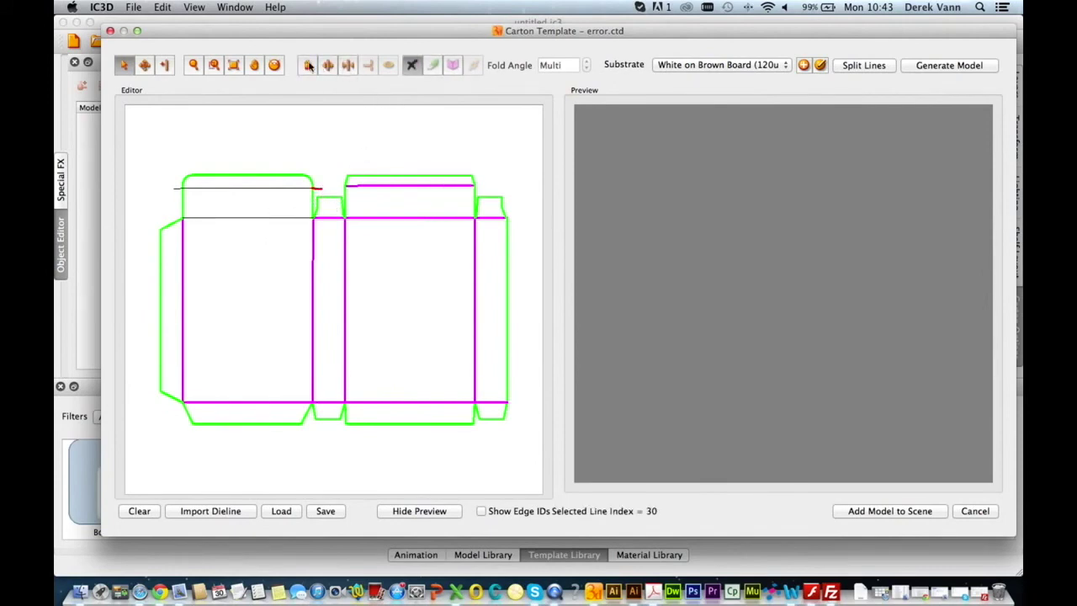
click(176, 189)
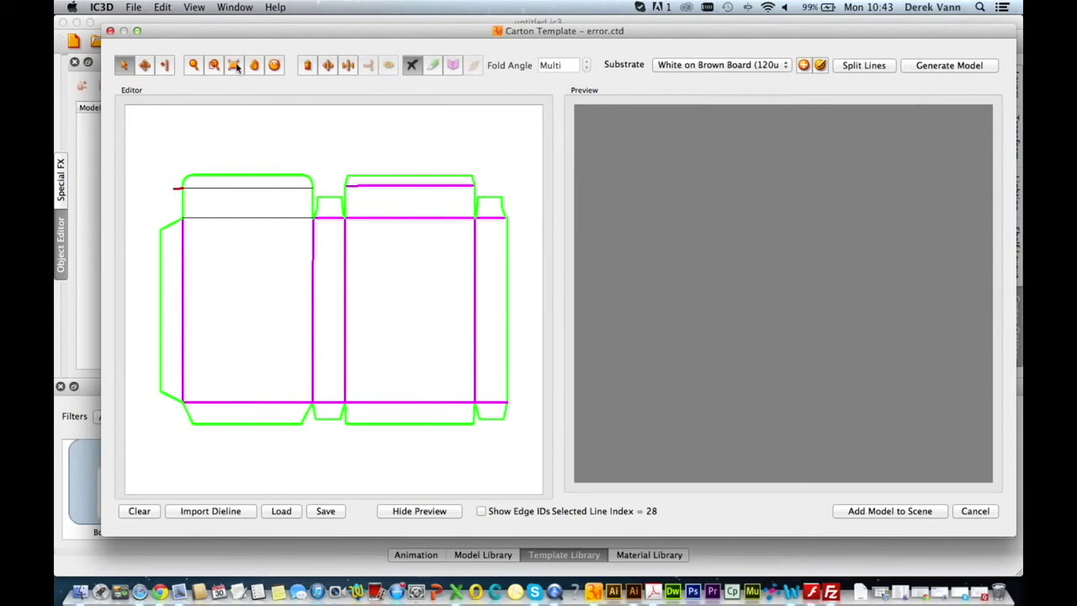
- Mark both new lines on the rounded top flap as folds and regenerate the carton model
click(266, 189)
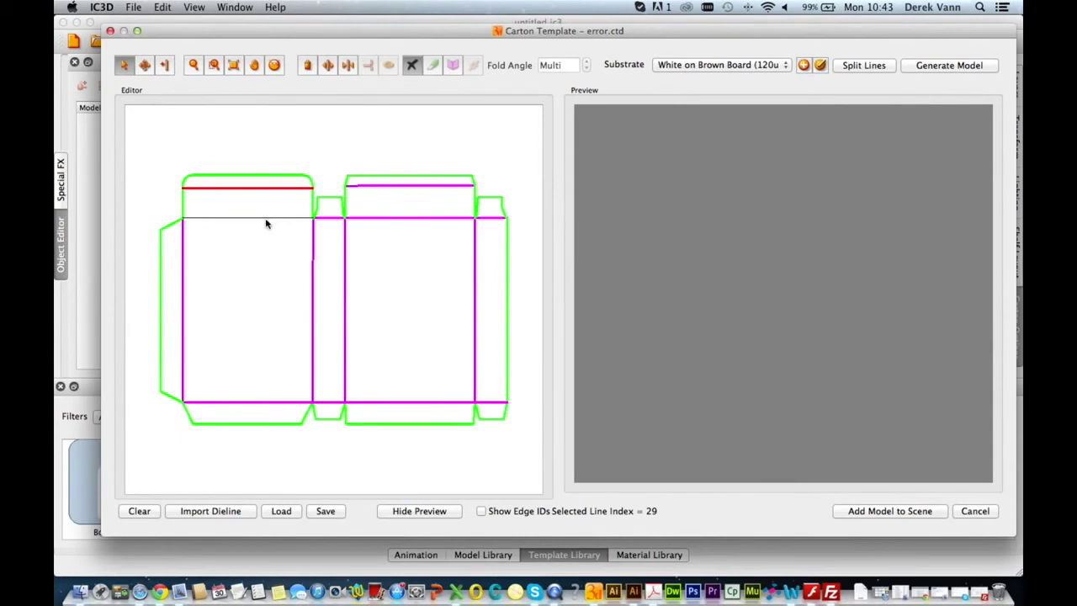
shift+click(265, 220)
click(452, 69)
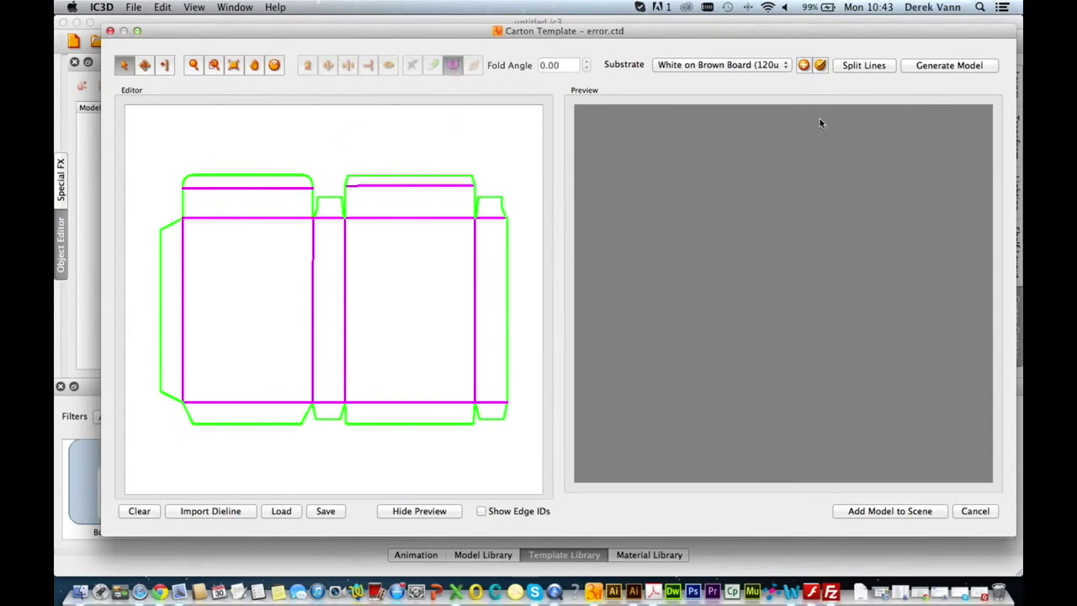
click(962, 68)
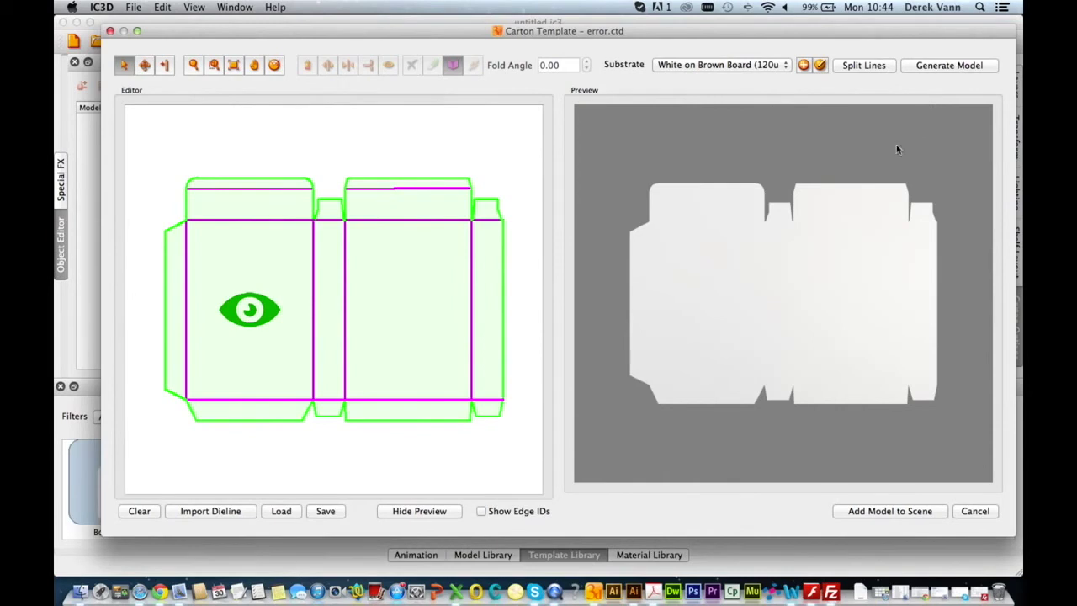
- Select all the fold lines of the carton and set their fold angle to 90
mouse_move(715, 280)
mouse_down()
mouse_move(831, 267)
mouse_move(781, 238)
mouse_move(729, 284)
mouse_move(718, 274)
mouse_up()
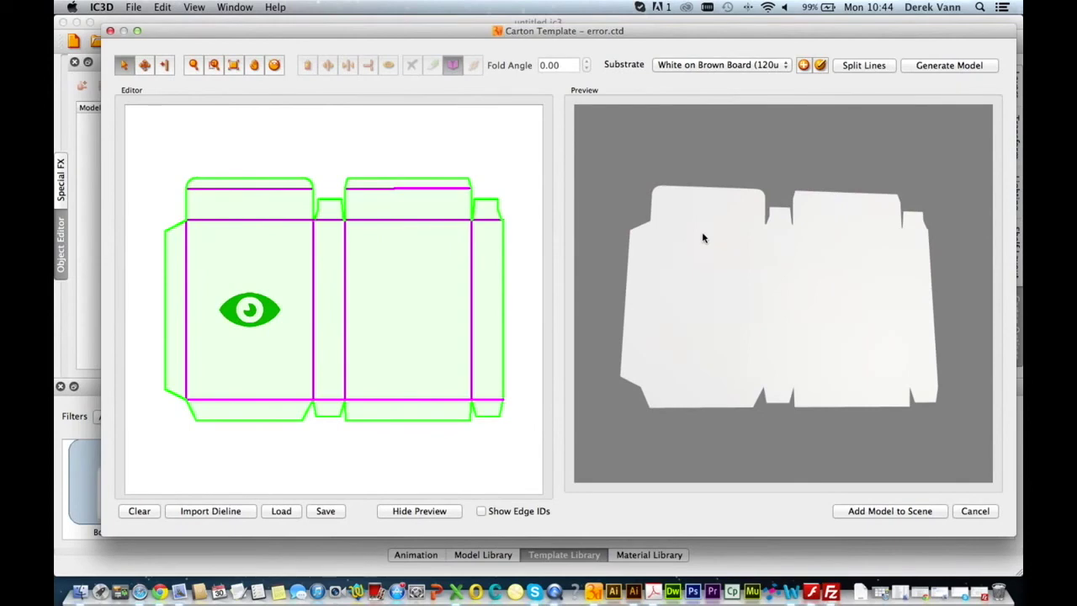
key(super+a)
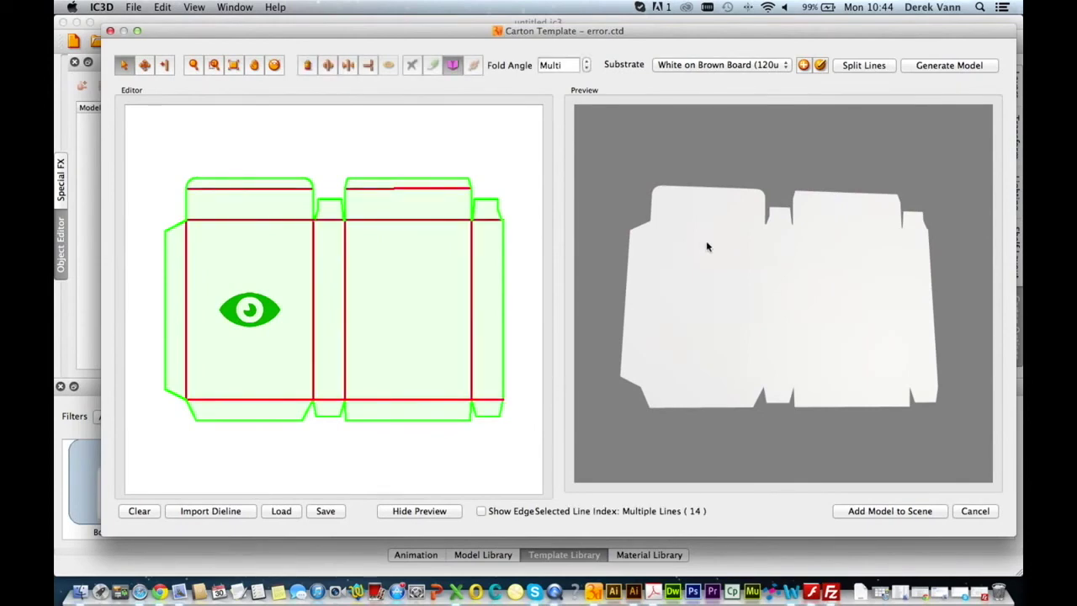
double_click(562, 64)
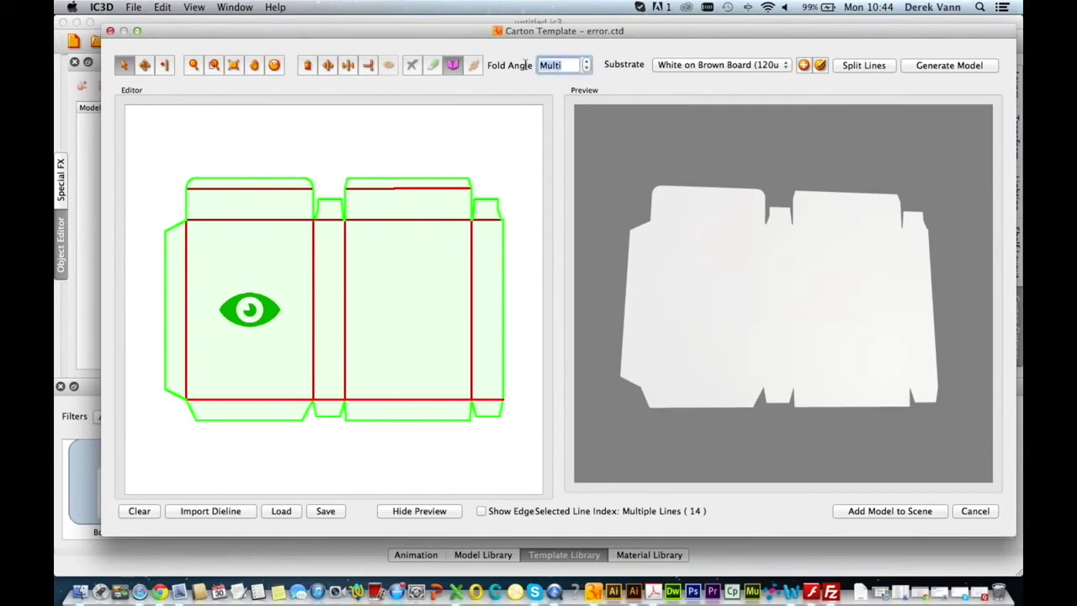
text(90)
key(Return)
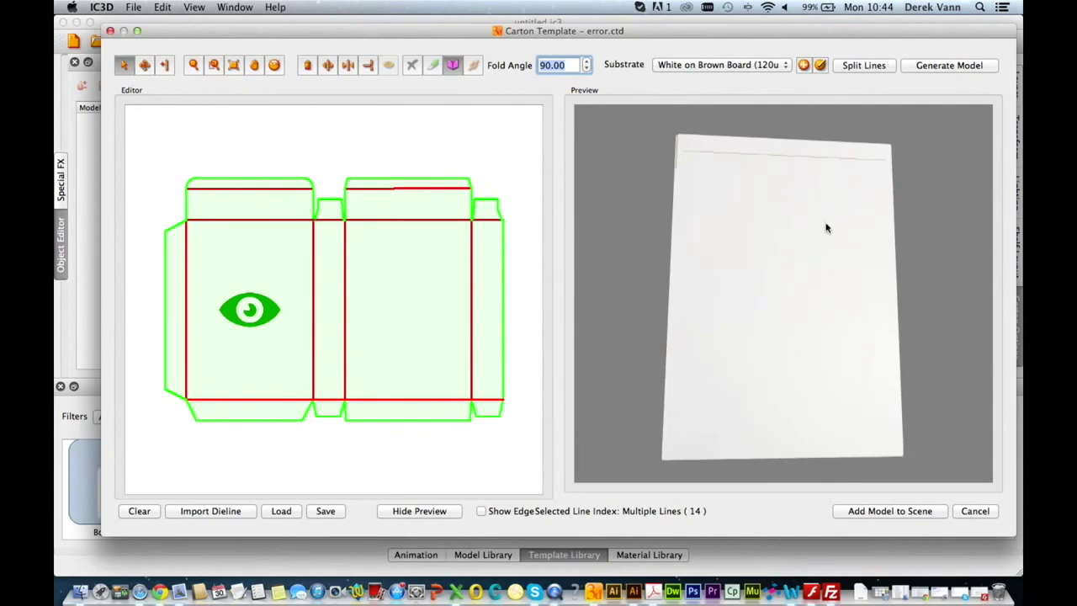
- Check the folded carton in the preview, add the model to the scene and view it there from another side
drag(865, 233, 814, 246)
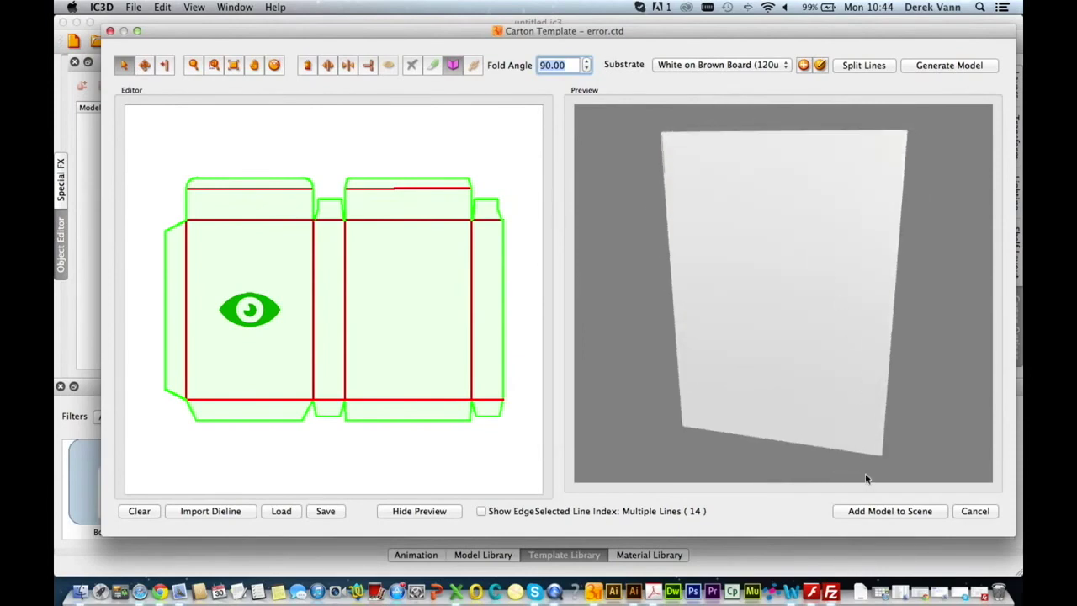
click(885, 511)
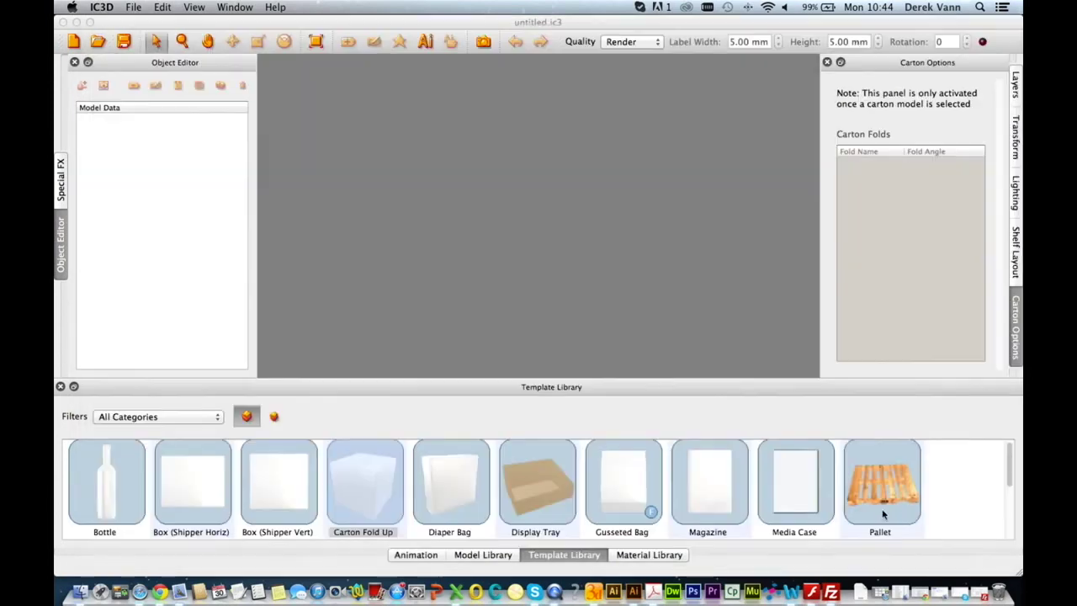
mouse_move(553, 266)
mouse_down()
mouse_move(544, 298)
mouse_move(574, 274)
mouse_move(533, 252)
mouse_move(547, 257)
mouse_up()
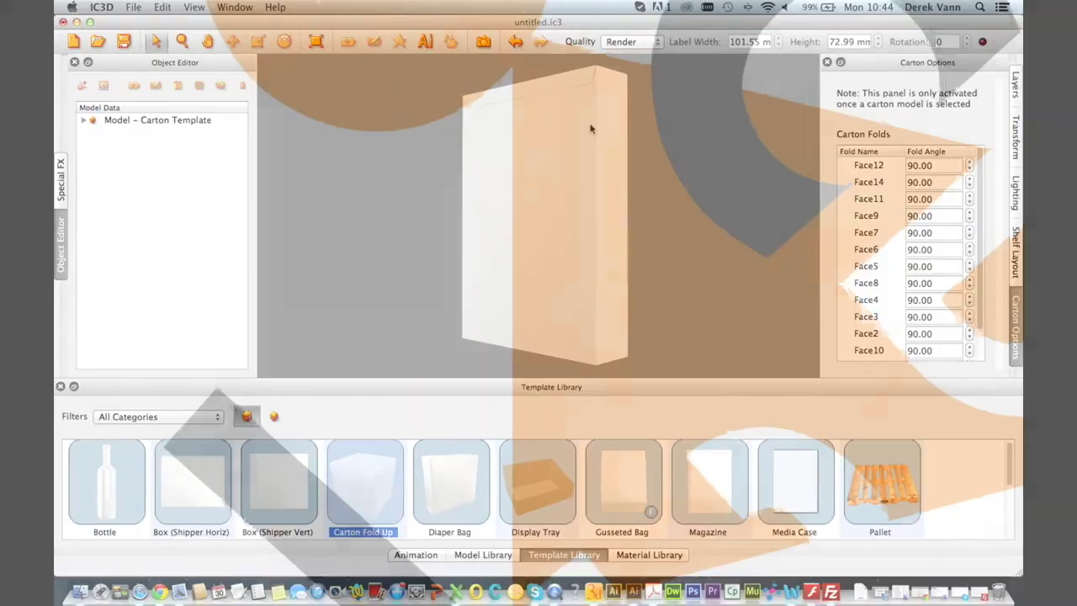